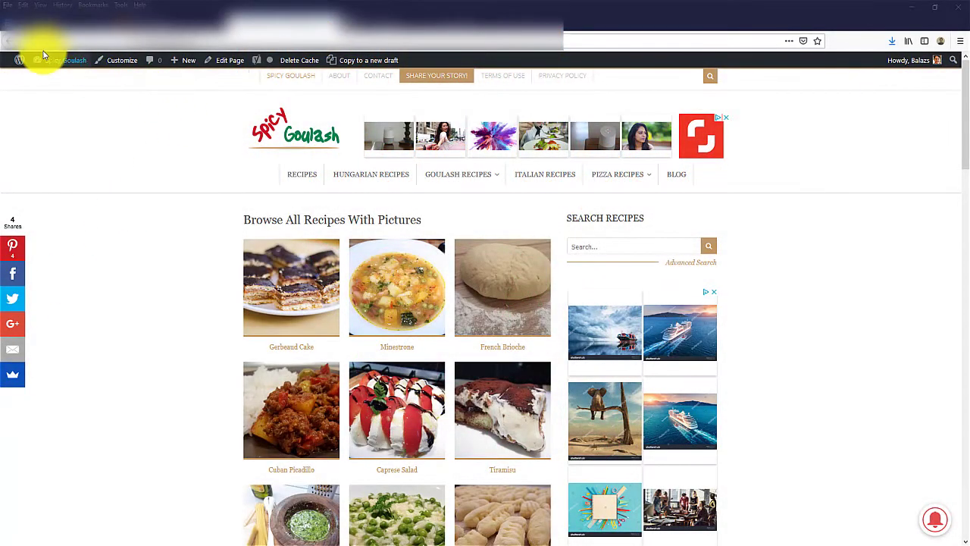
Step: Open the Spicy Goulash site's WordPress dashboard and look through its widgets, including the Updates Needed section
click(52, 60)
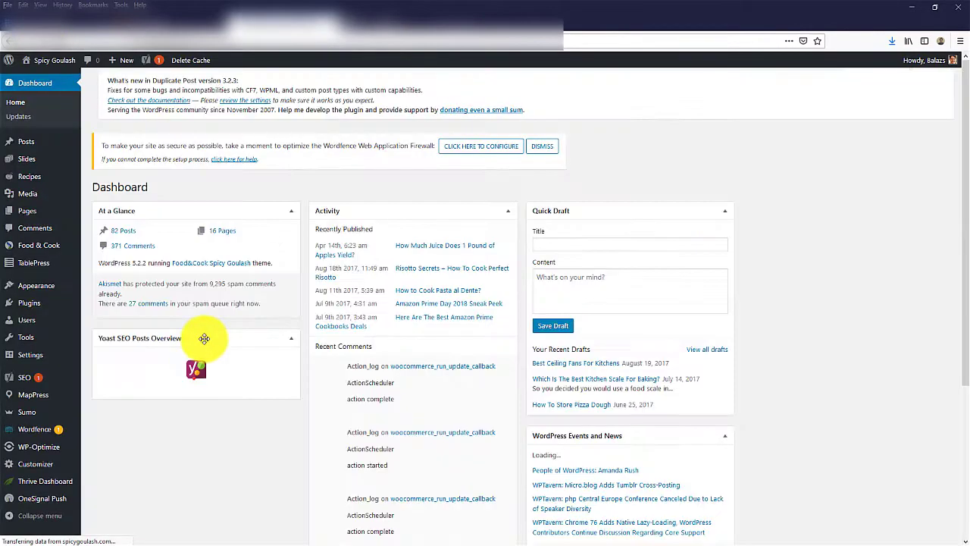
scroll(297, 387, down, 4)
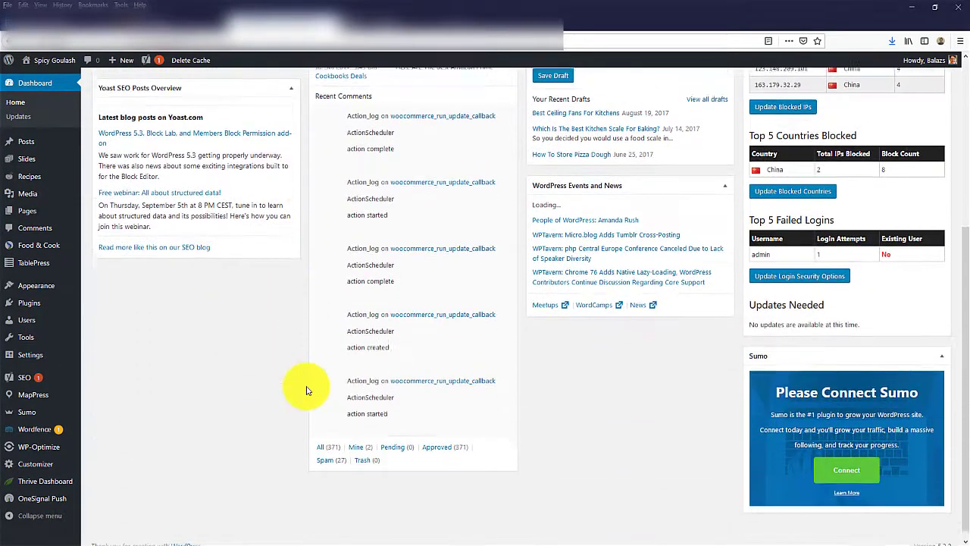
scroll(306, 392, up, 3)
scroll(307, 390, up, 1)
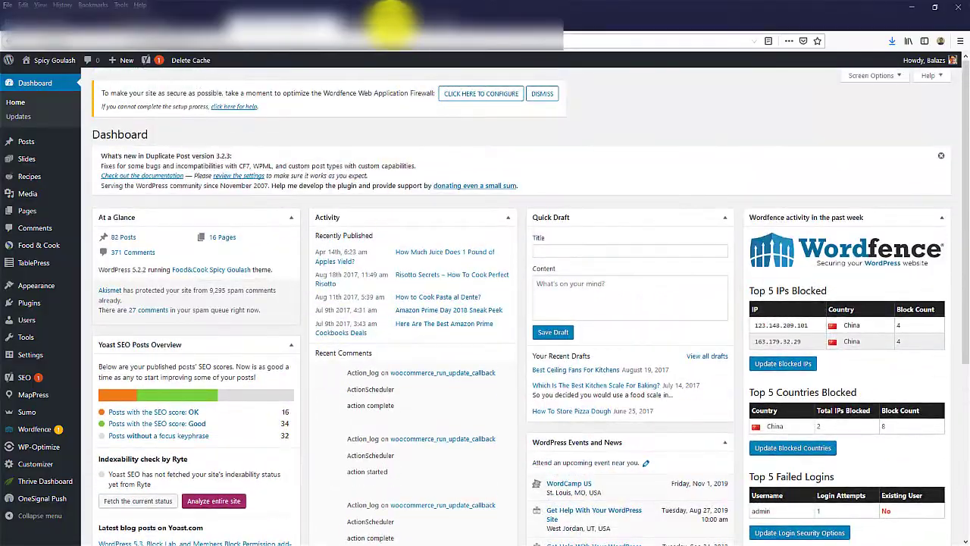
Step: Switch to the PHP article and find the table of PHP versions with release and support dates
click(412, 32)
scroll(307, 337, down, 5)
scroll(307, 337, down, 15)
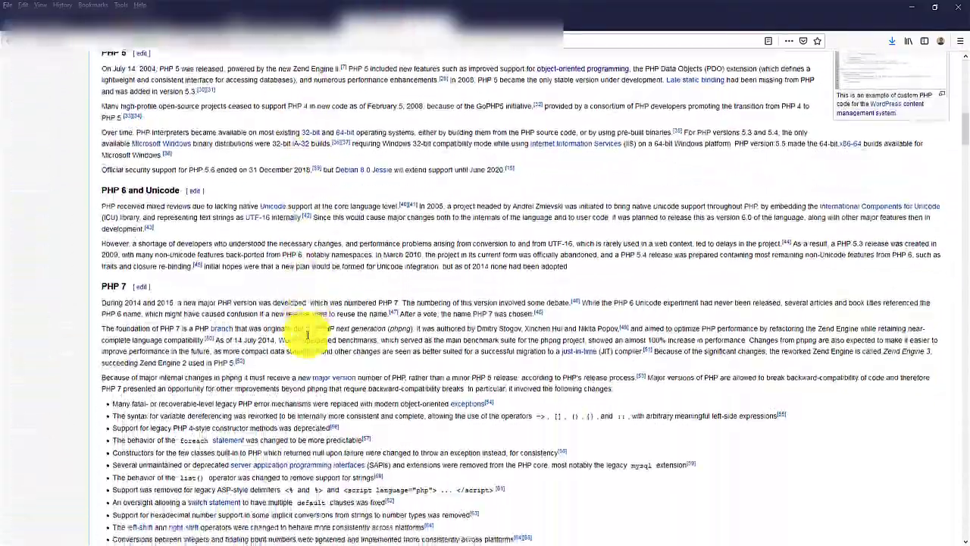
scroll(307, 331, down, 4)
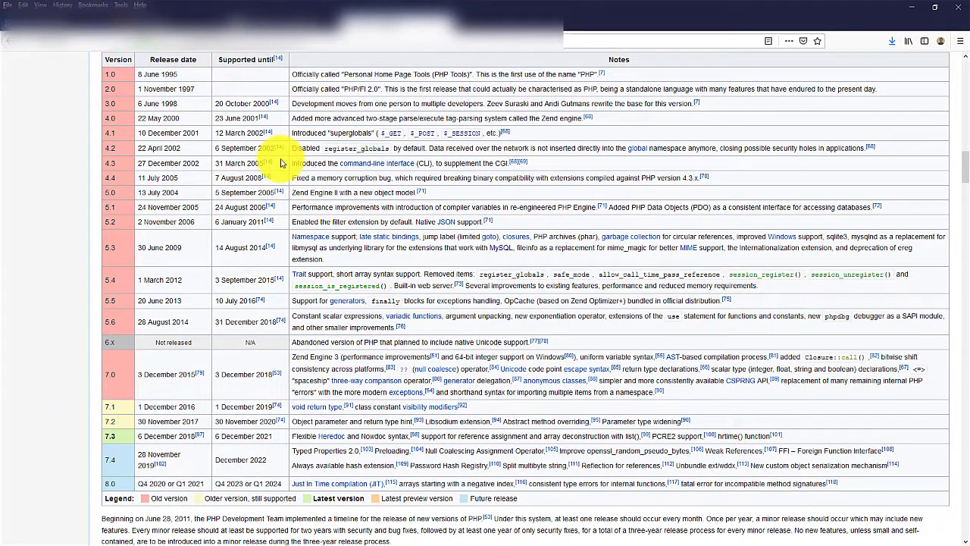
Step: Switch to the Bluehost control panel and look through its email, domains, files and statistics sections
click(76, 21)
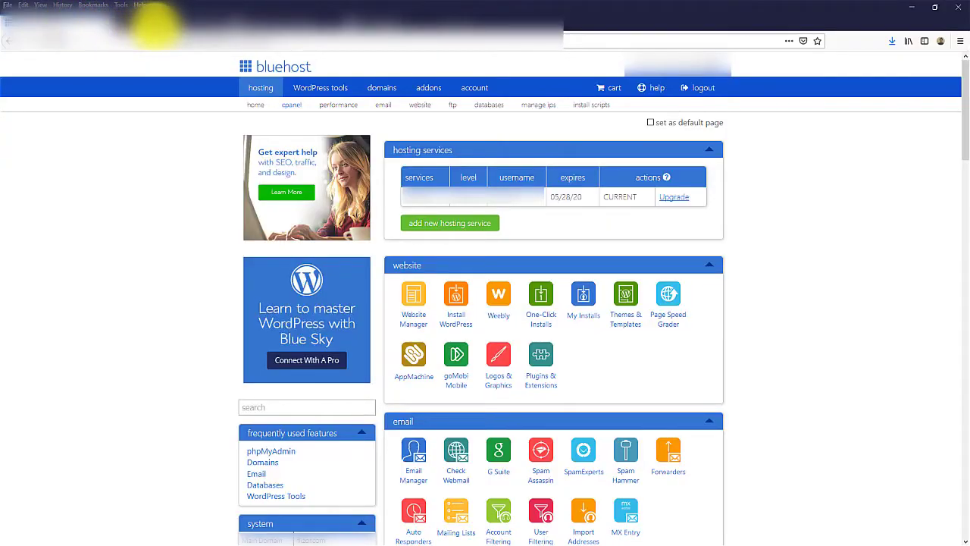
click(155, 24)
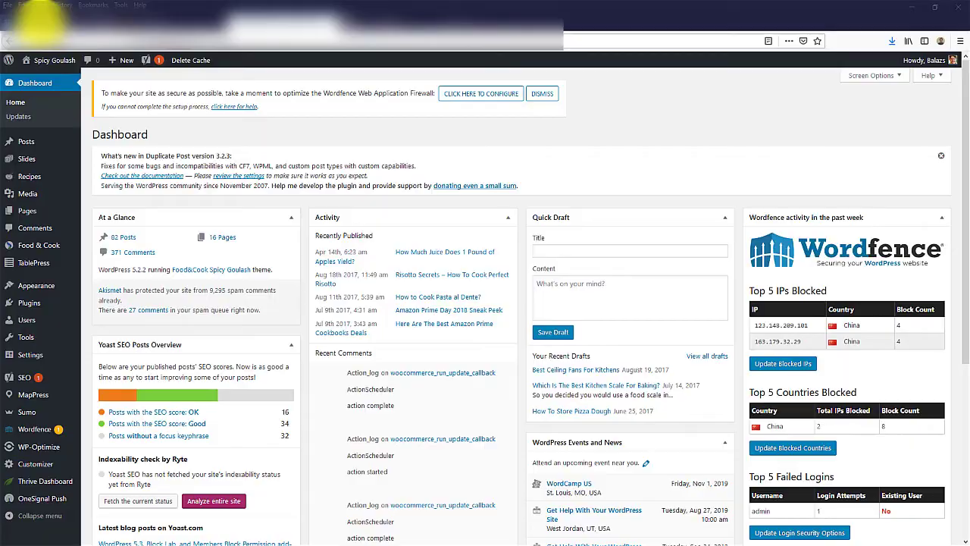
click(38, 17)
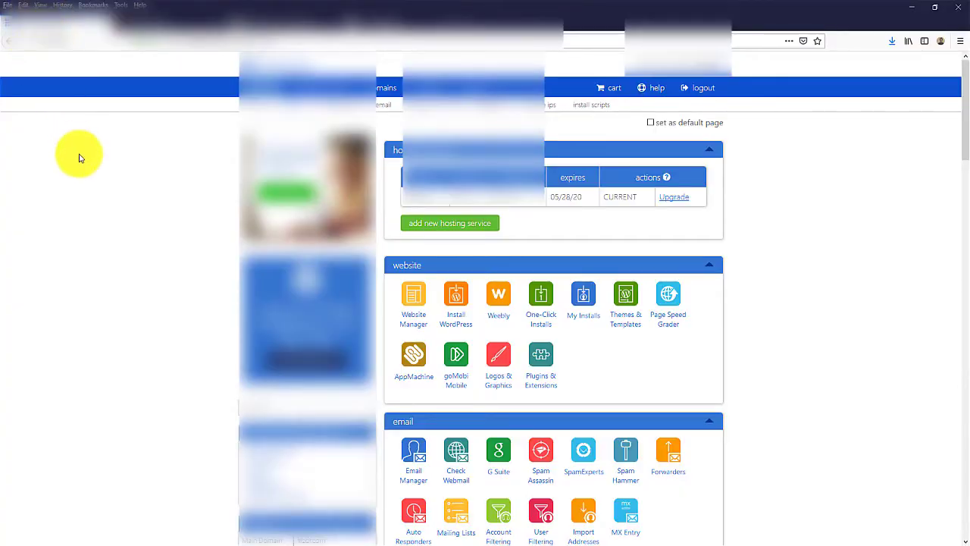
scroll(193, 307, down, 7)
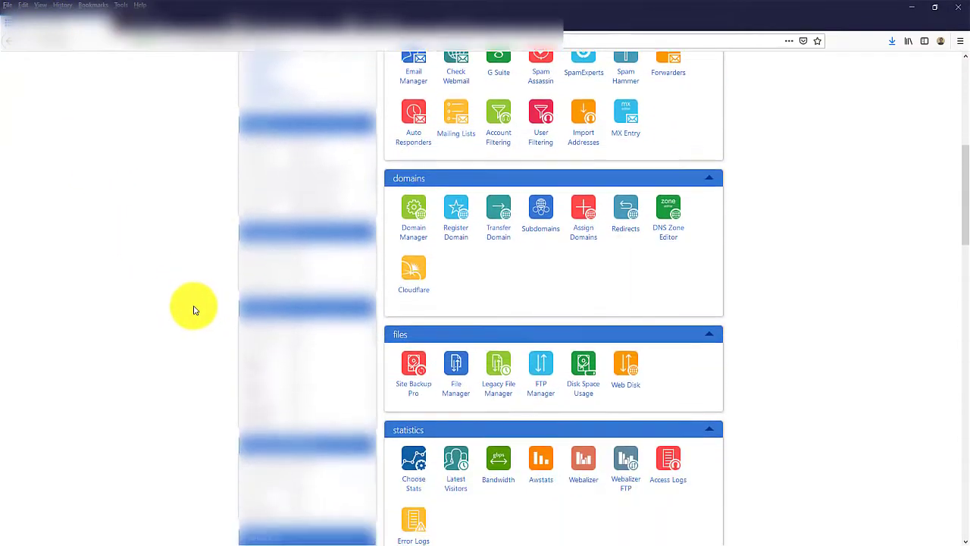
scroll(190, 305, down, 2)
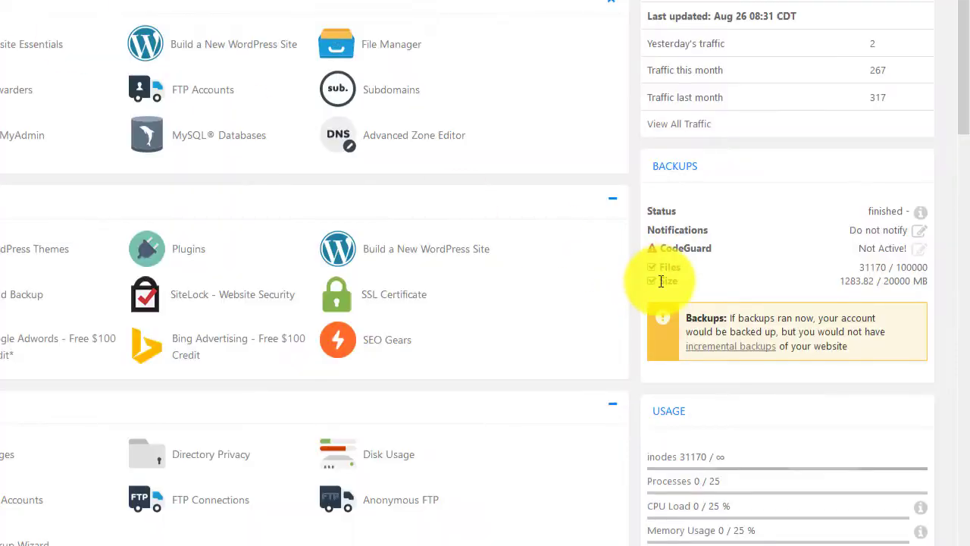
Step: Open the Server Information page in the other hosting account's cPanel to check the PHP version
scroll(661, 280, down, 7)
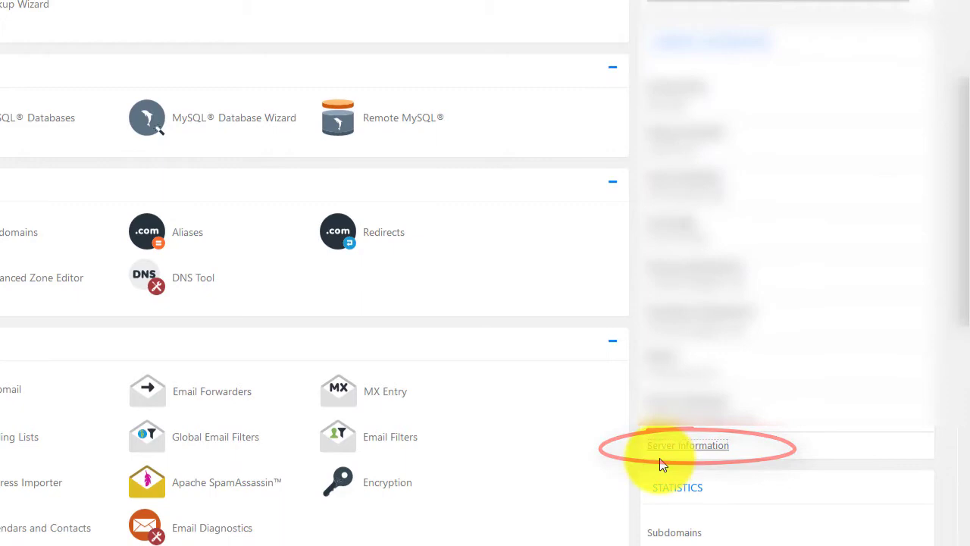
click(660, 459)
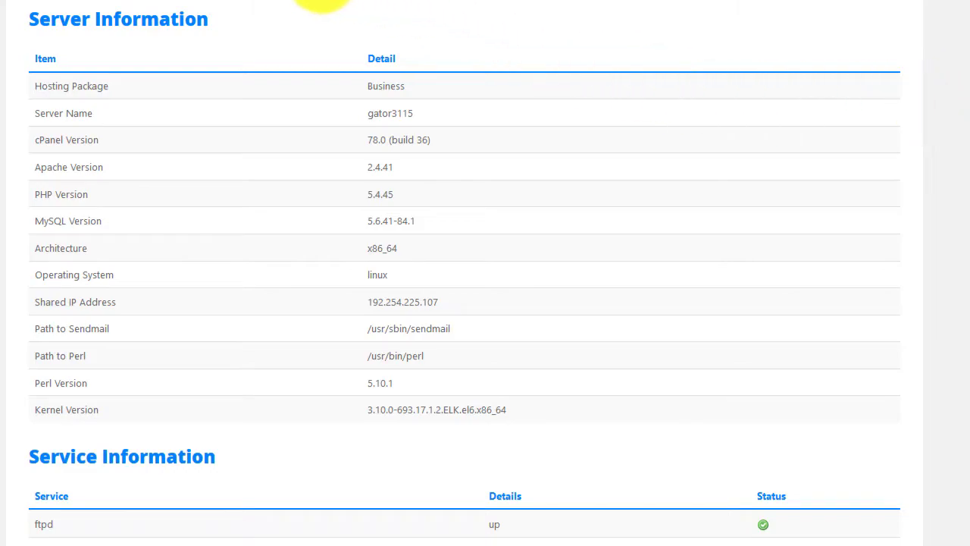
Step: Return to the Bluehost control panel and search the page for "php", going through the matches to PHP Config
click(320, 1)
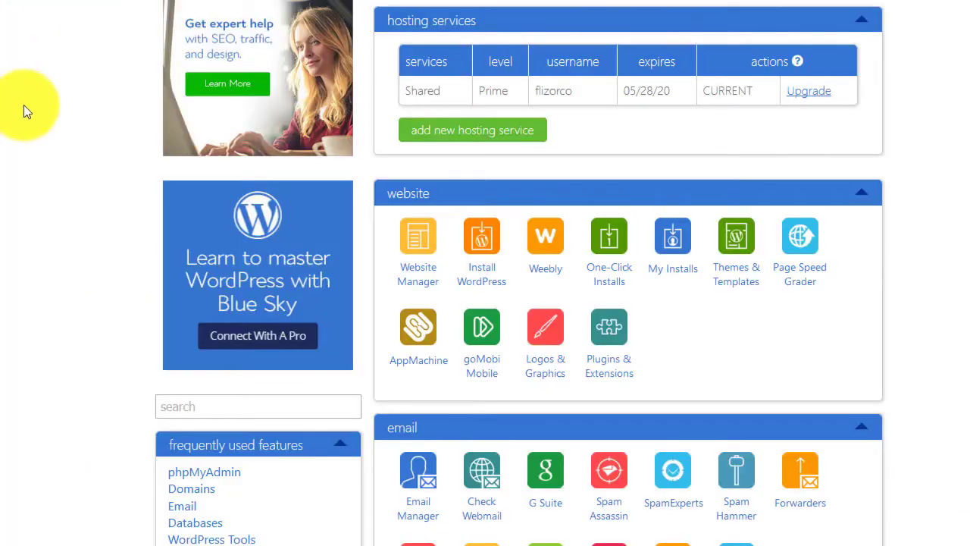
key(ctrl+f)
text(php)
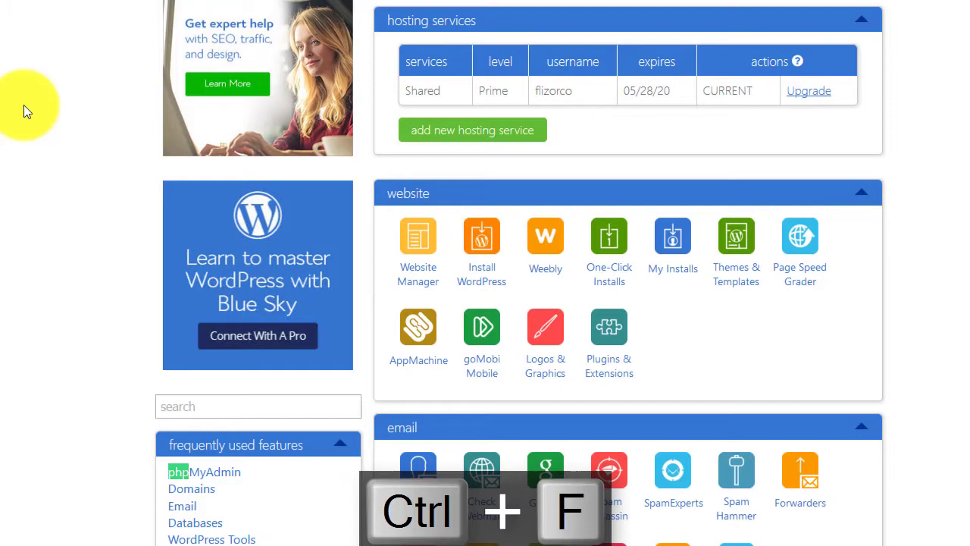
key(Return)
key(Return)
key(Return)
key(Return)
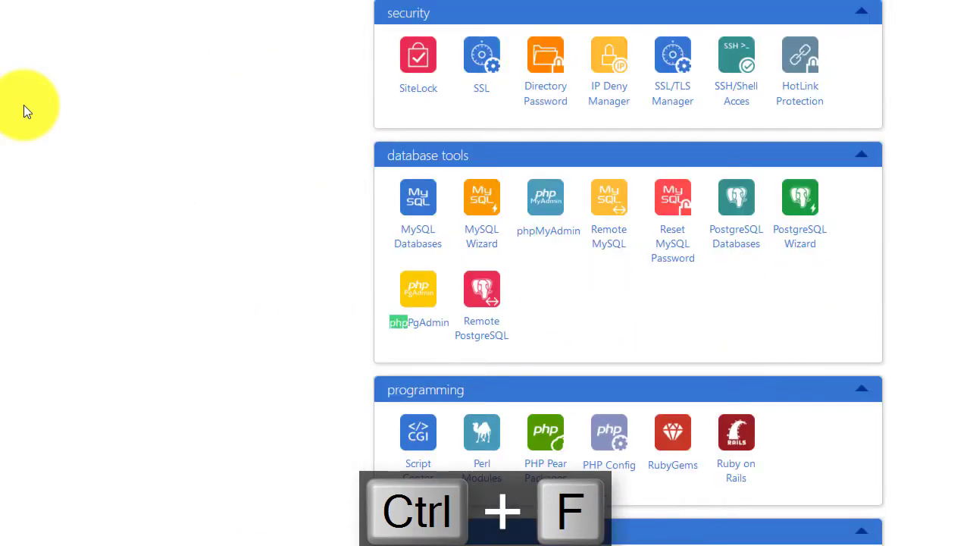
key(Return)
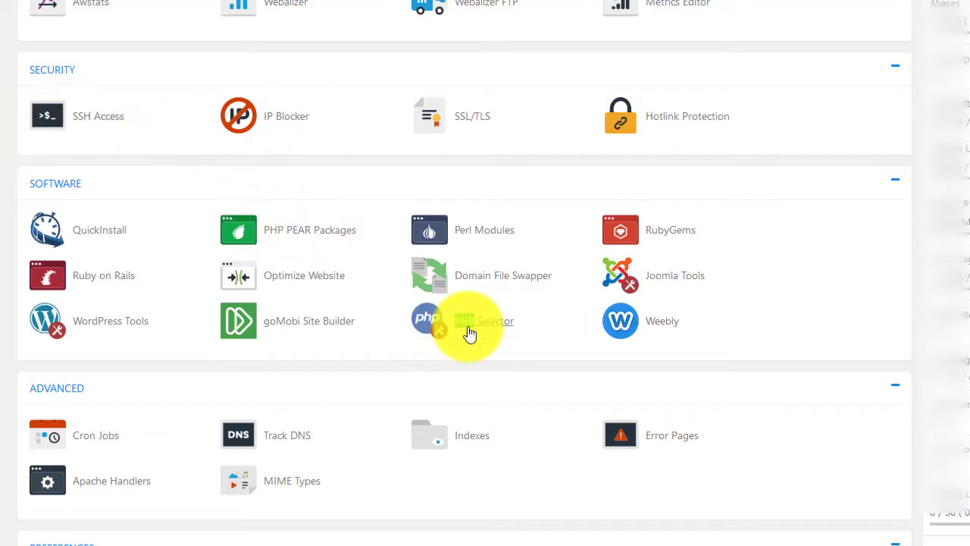
Step: Open PHP Selector in the other cPanel and PHP Config in Bluehost, and choose PHP 7.0 for the .php extension in PHP Selector
click(466, 325)
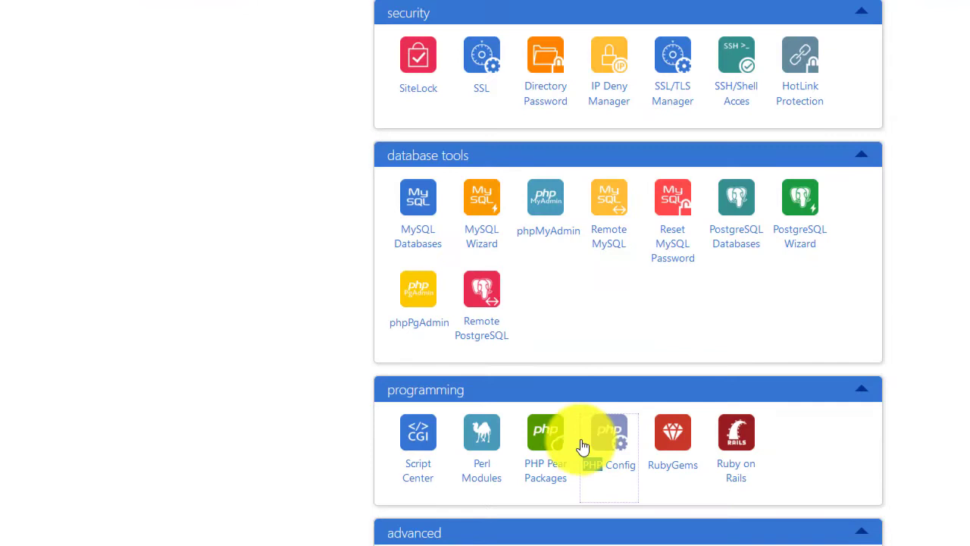
click(617, 470)
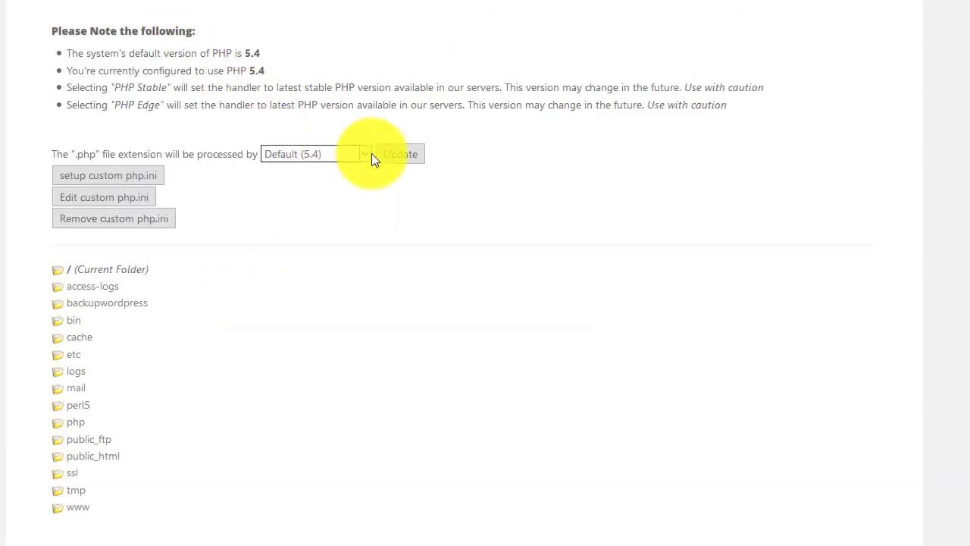
click(364, 152)
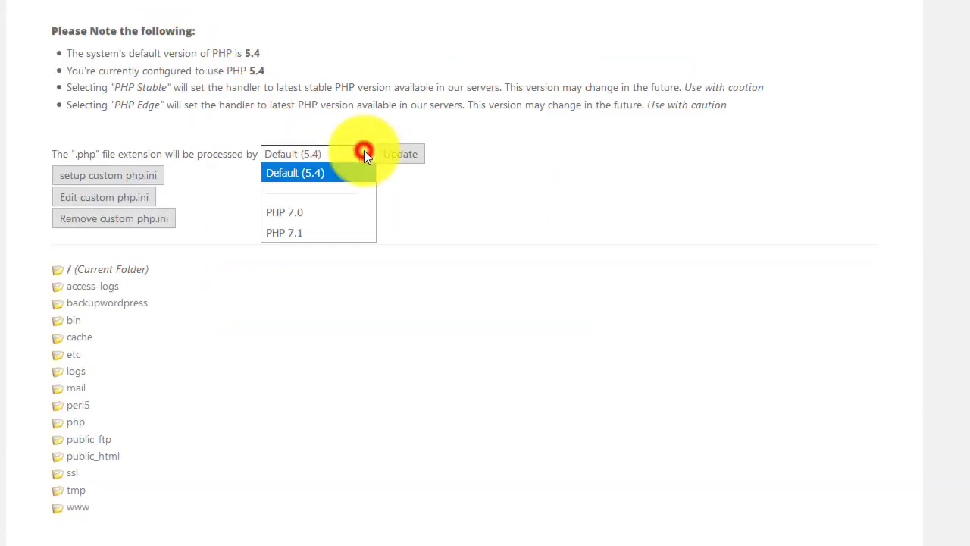
click(336, 213)
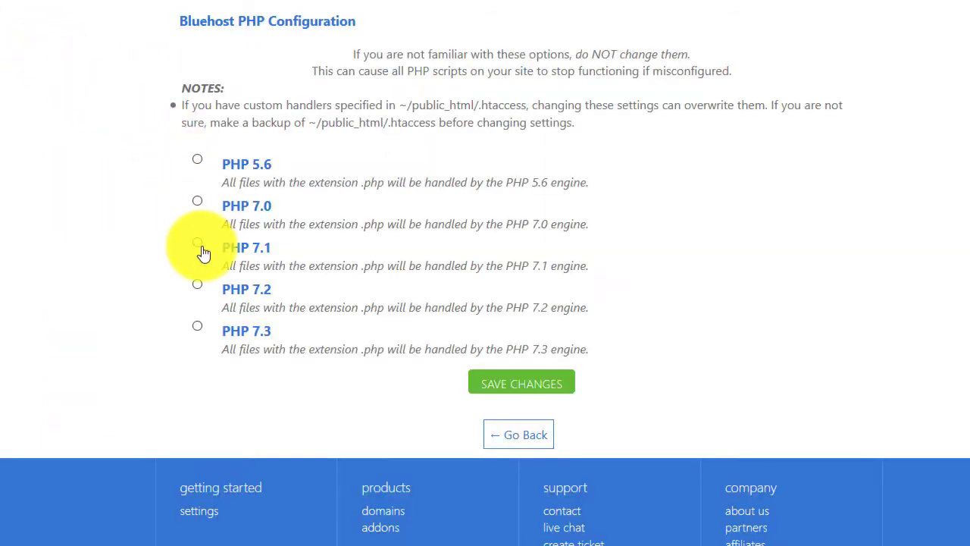
Step: Select PHP 7.1 in the Bluehost PHP Configuration and save the changes
click(199, 245)
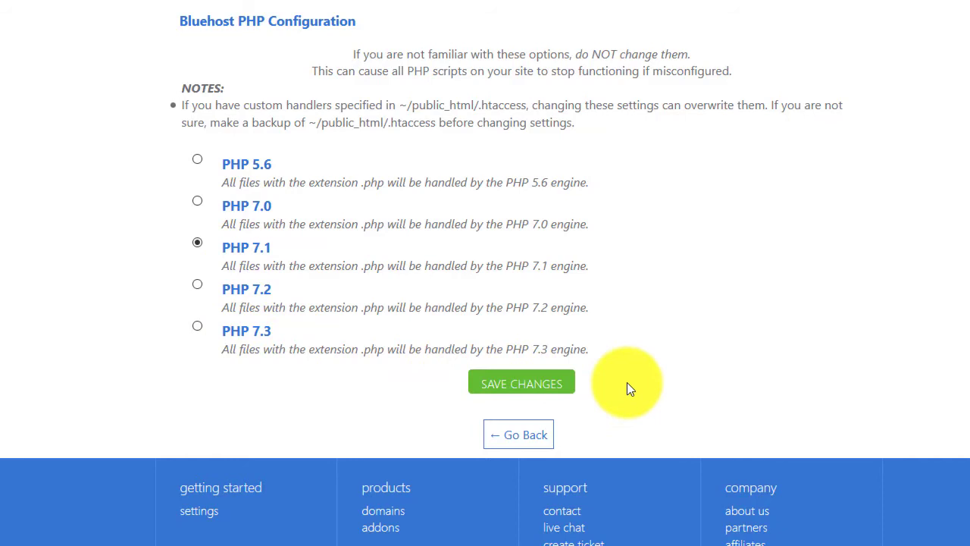
click(576, 385)
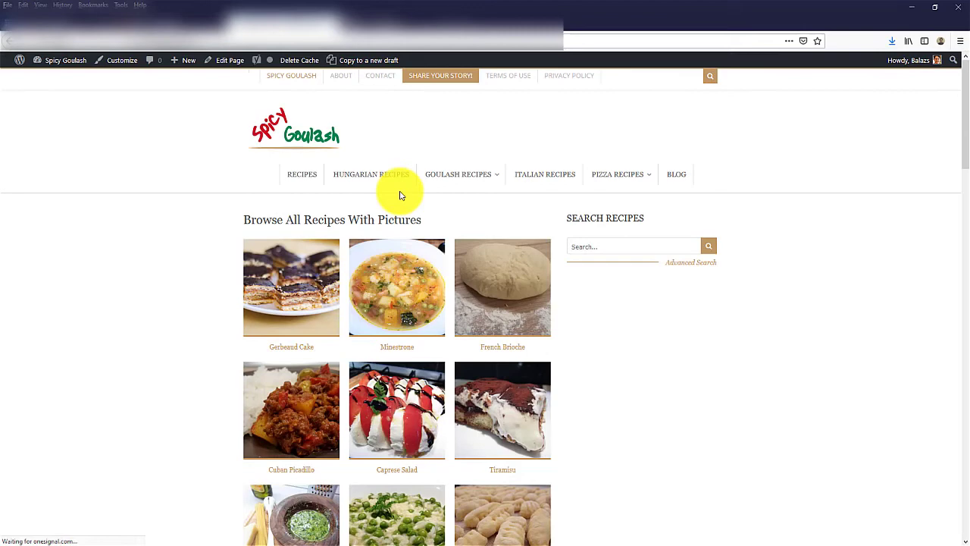
Step: Reload the Spicy Goulash homepage and check that its recipes, posts and sidebar load properly
key(F5)
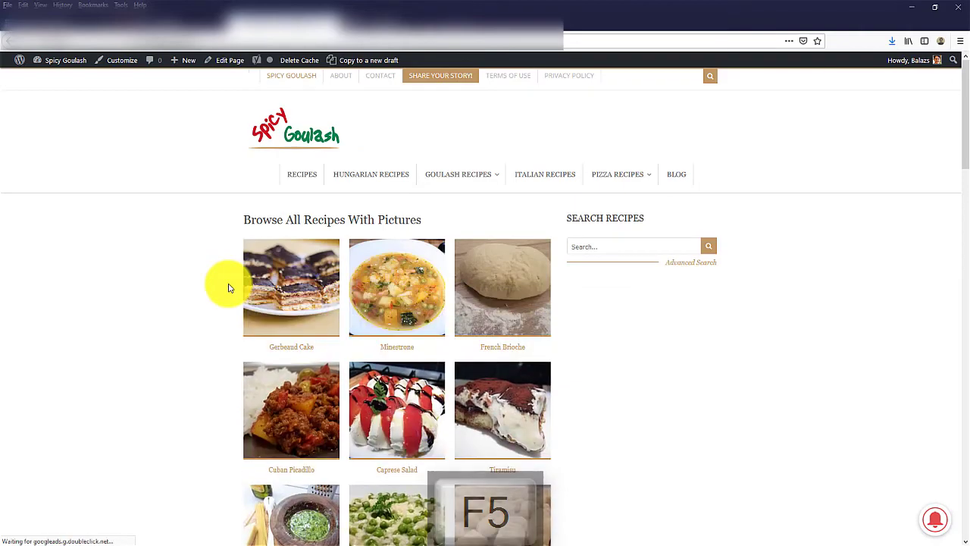
scroll(230, 288, down, 3)
scroll(230, 288, down, 9)
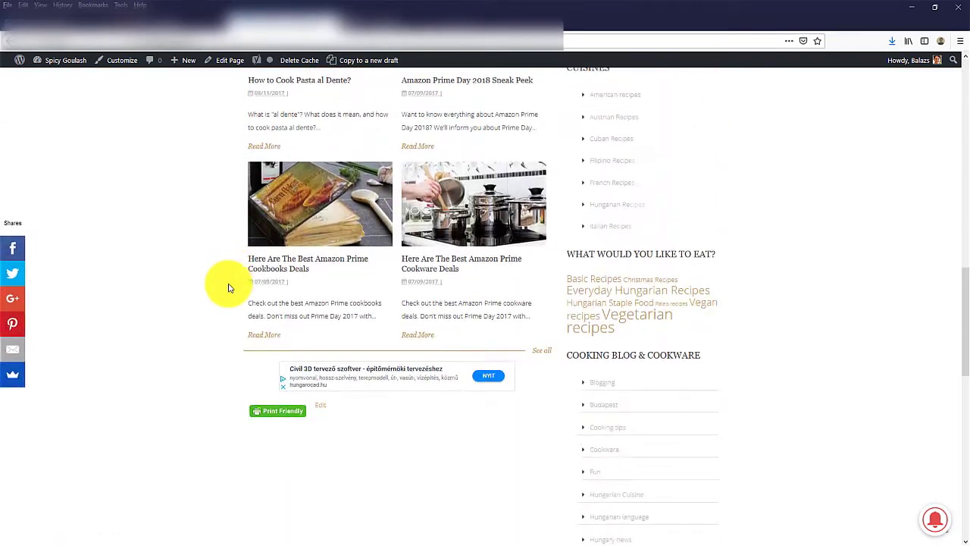
scroll(229, 288, up, 3)
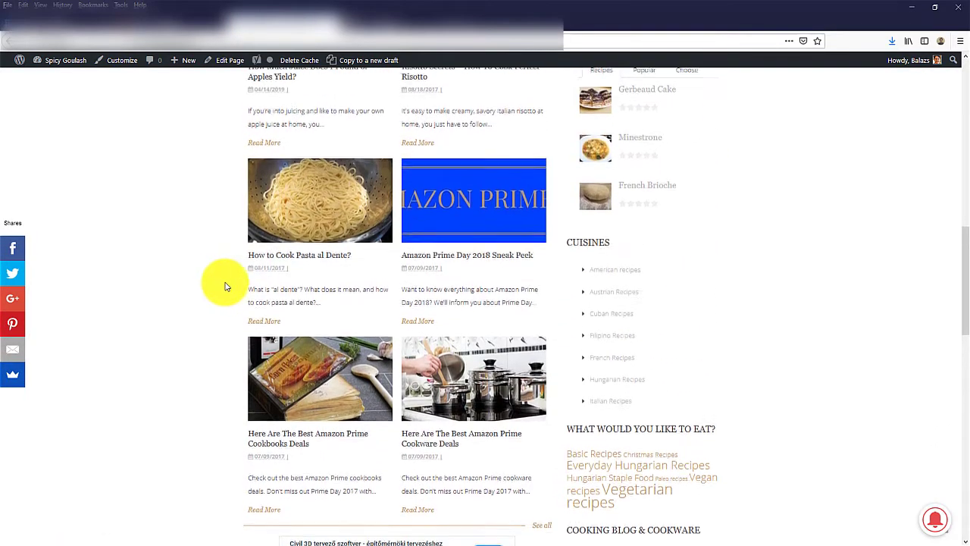
Step: Open the Amazon Prime Cookbooks Deals post, check its content, and return to the homepage
click(313, 429)
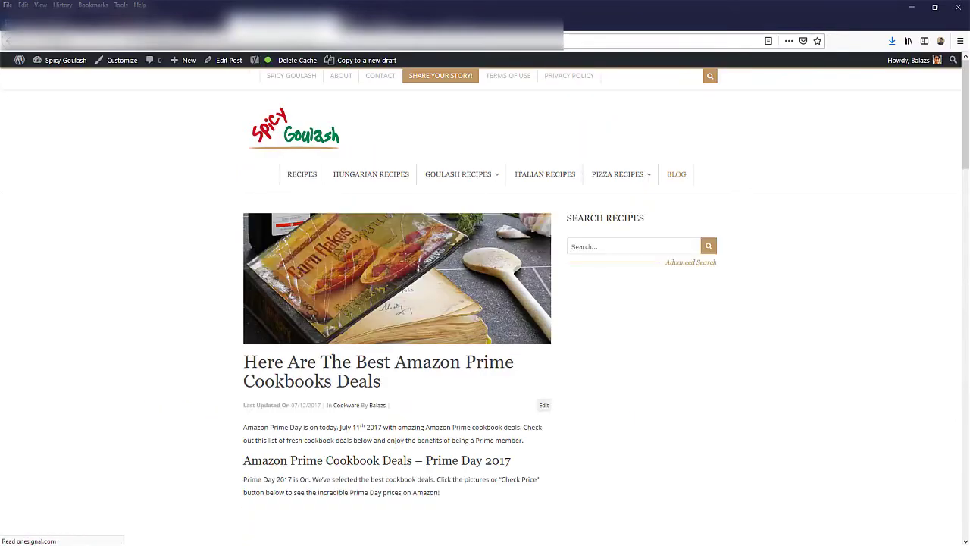
scroll(113, 366, down, 6)
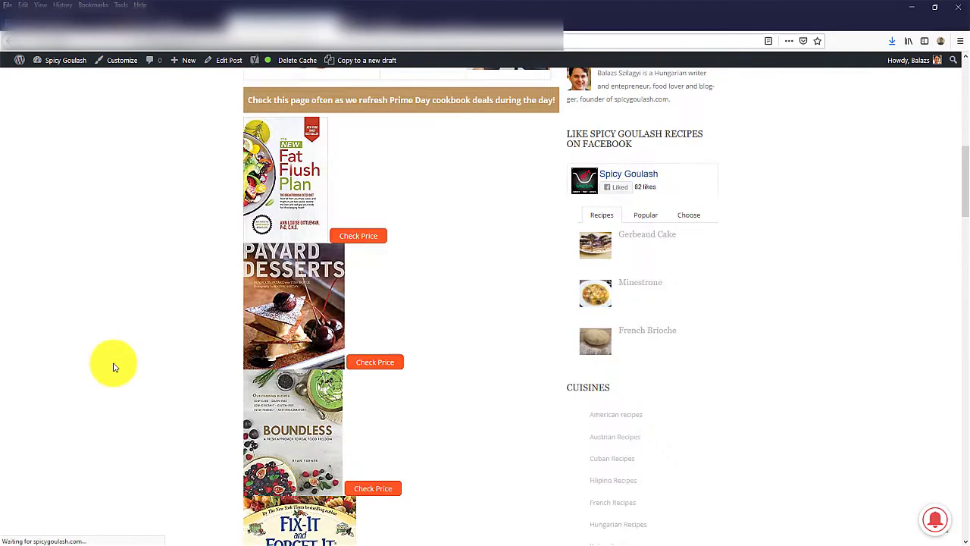
scroll(114, 366, up, 6)
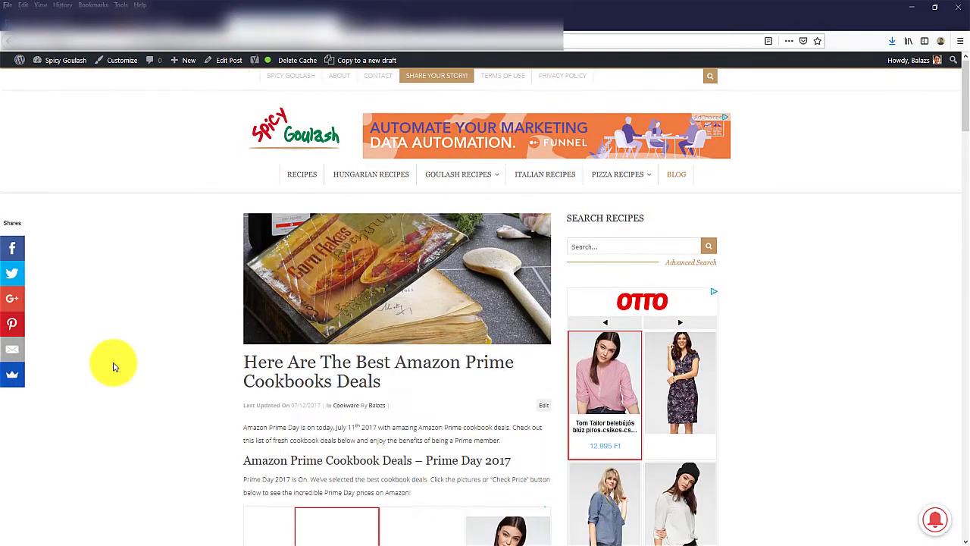
key(alt+Left)
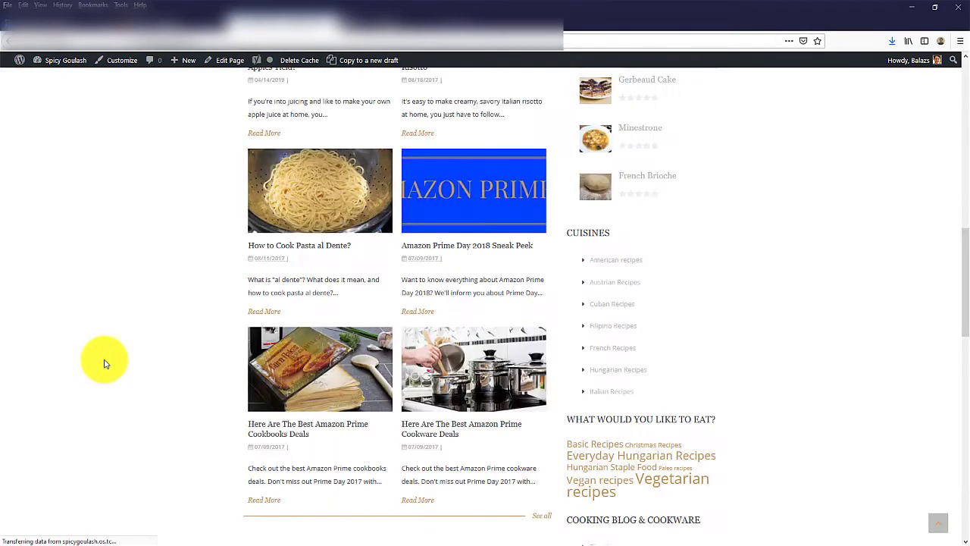
Step: Open the Gerbeaud Cake recipe from the homepage and check its text and step pictures
scroll(178, 372, up, 11)
scroll(177, 372, up, 1)
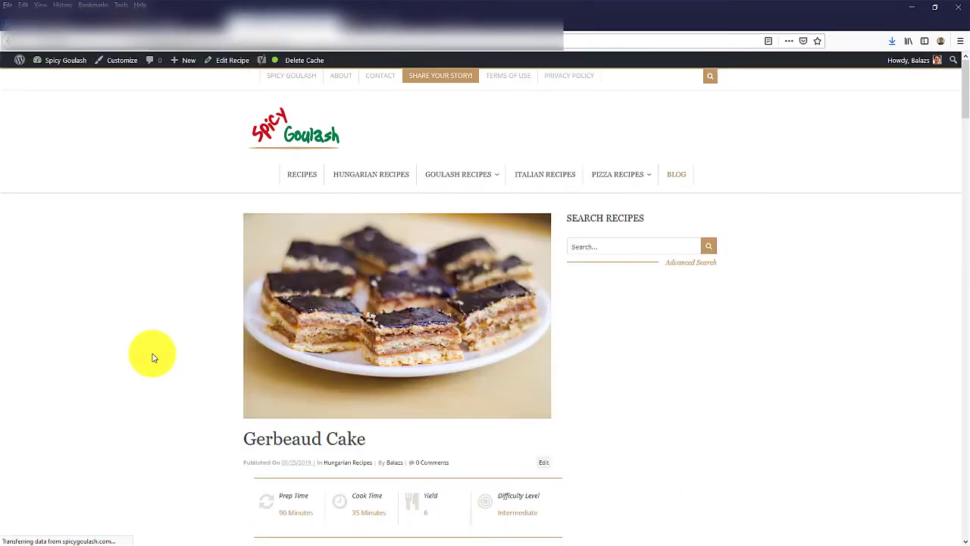
scroll(153, 357, down, 5)
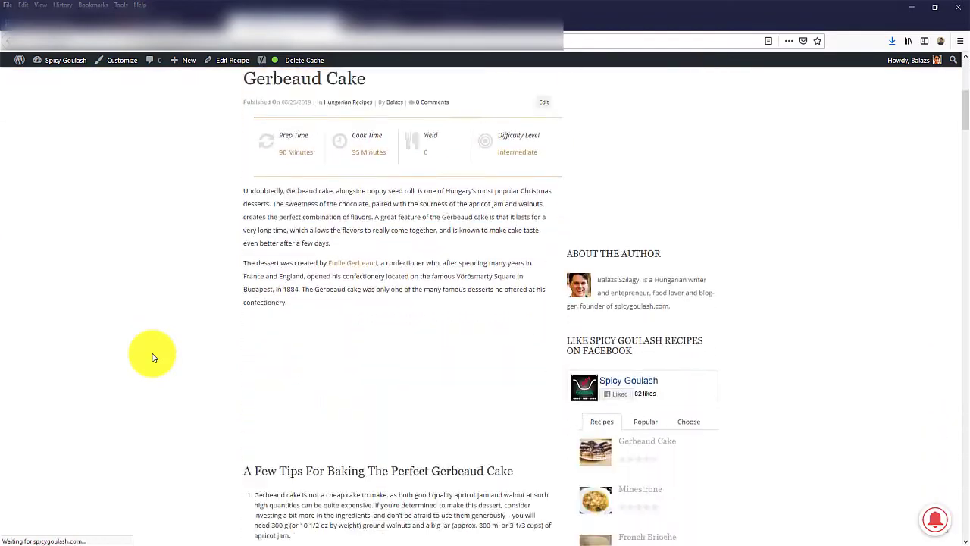
scroll(153, 357, down, 12)
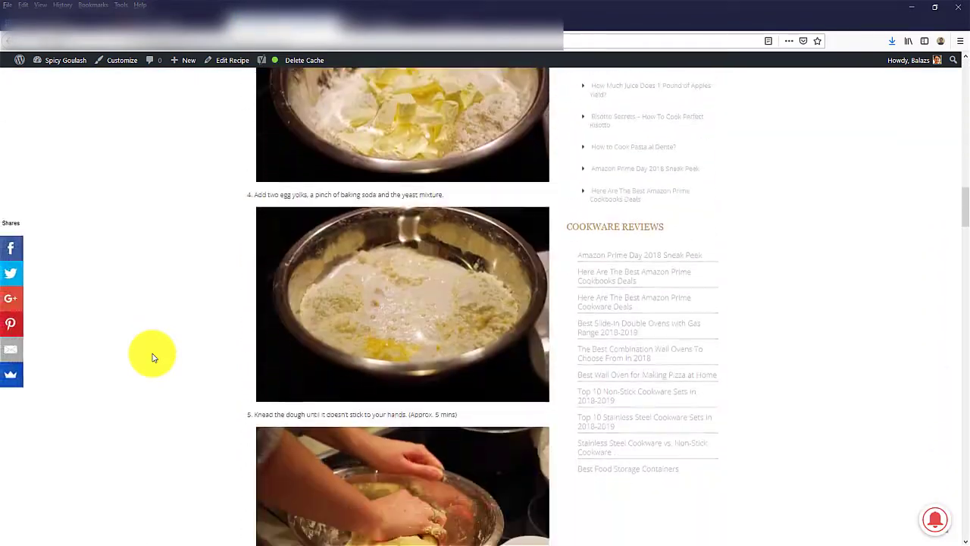
scroll(152, 357, up, 17)
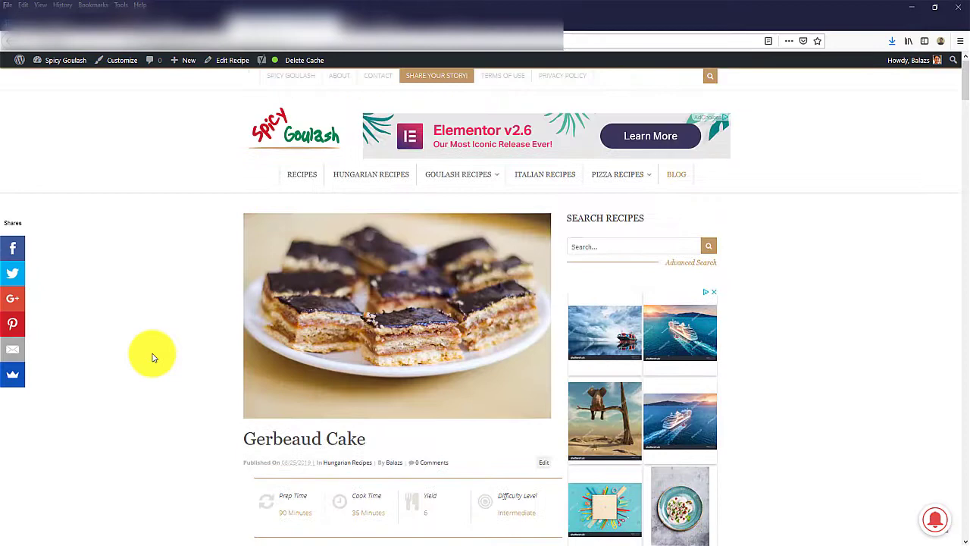
Step: Open the WordPress dashboard from the recipe page and check that its widgets load properly
click(64, 60)
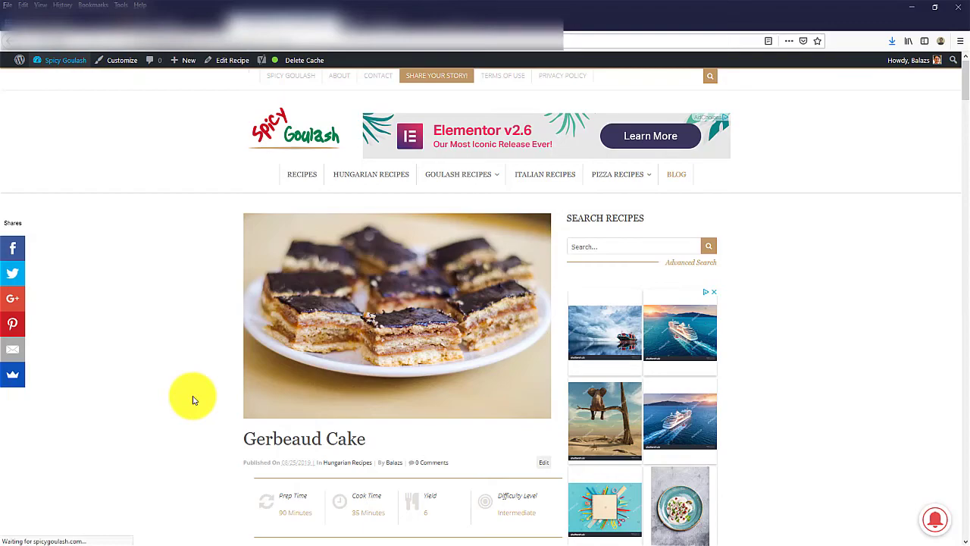
scroll(195, 391, down, 3)
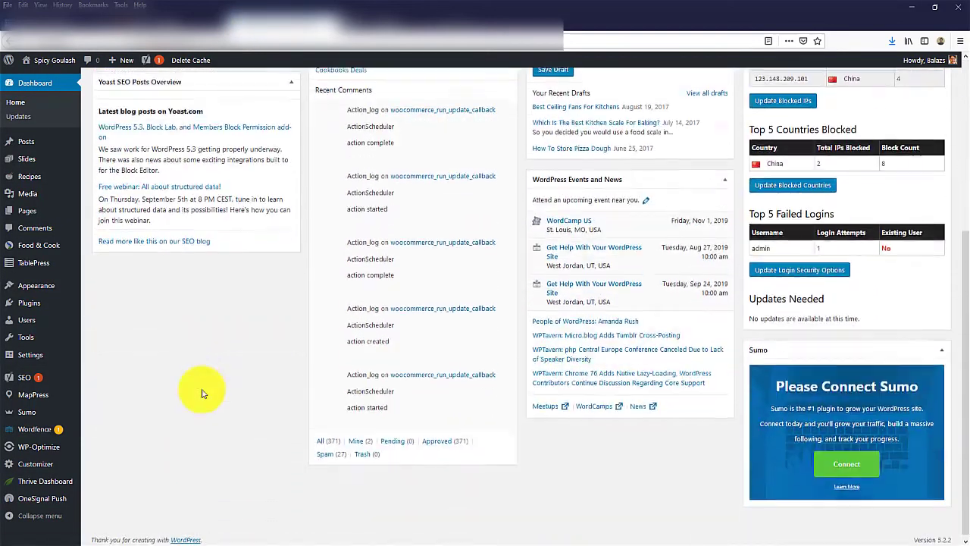
Step: Open the list of all posts in the WordPress admin and check that its entries load properly
scroll(201, 391, up, 4)
mouse_move(42, 152)
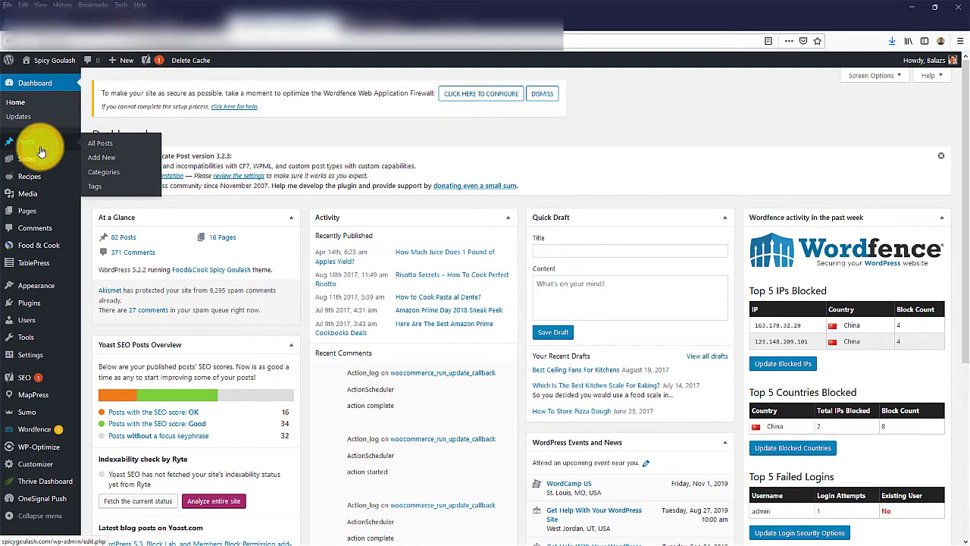
click(39, 149)
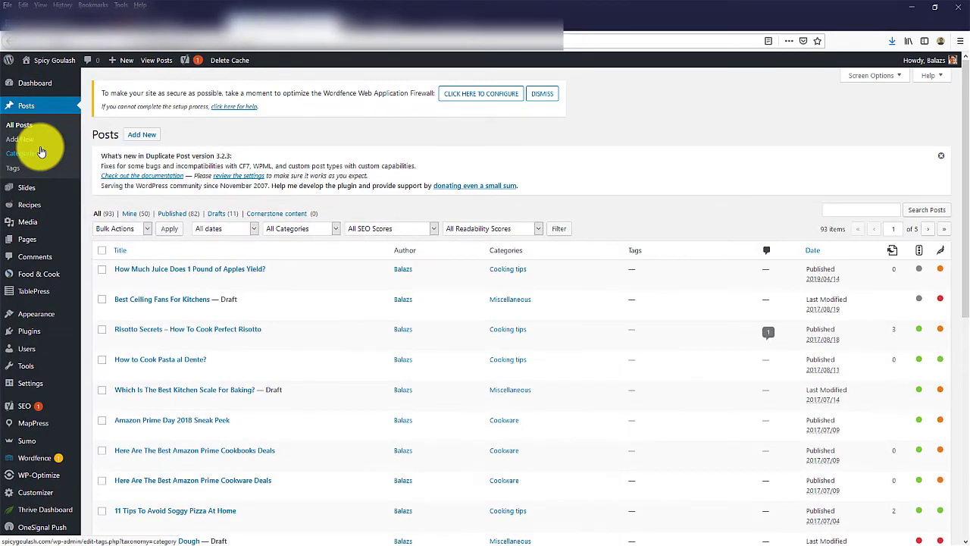
scroll(162, 346, down, 5)
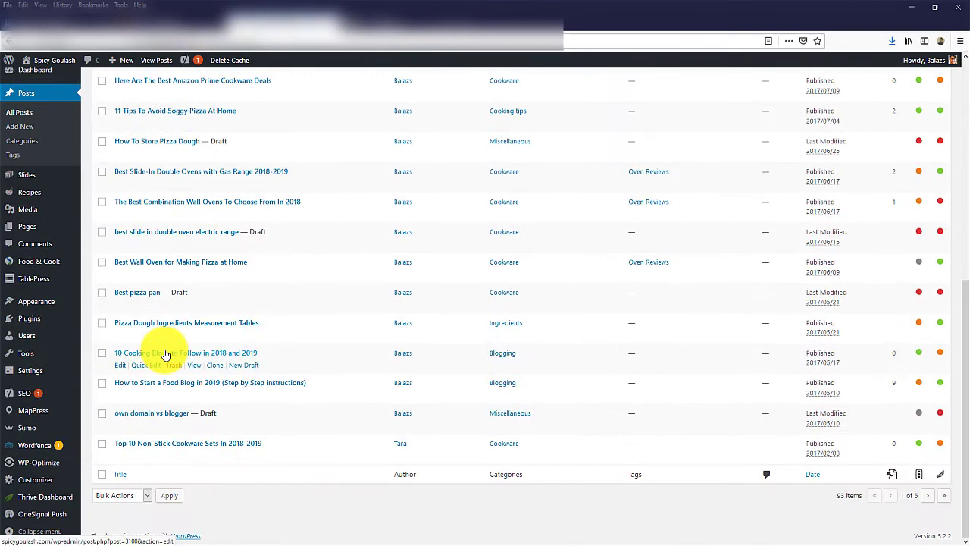
scroll(165, 354, up, 6)
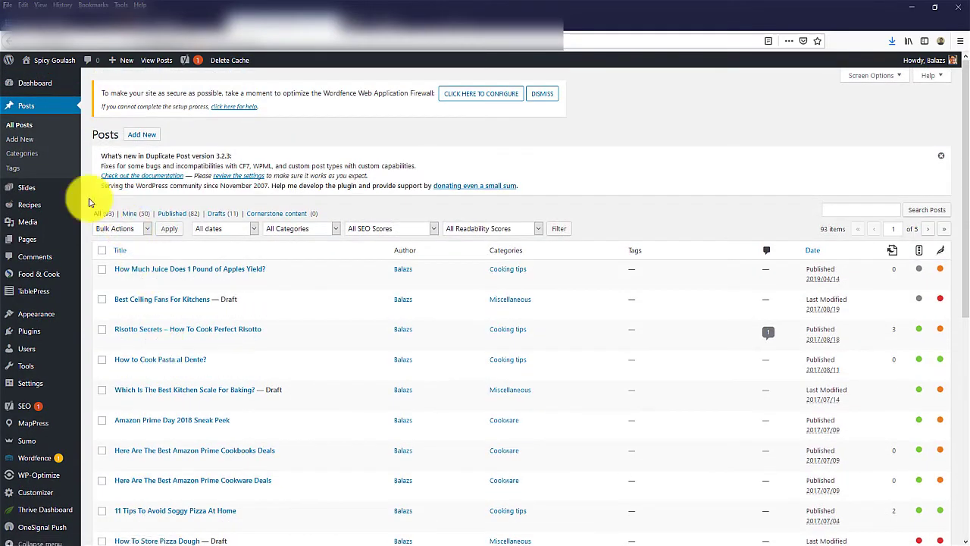
Step: Open the Recipes list in the WordPress admin and check that its entries load down to the end of the page
click(24, 204)
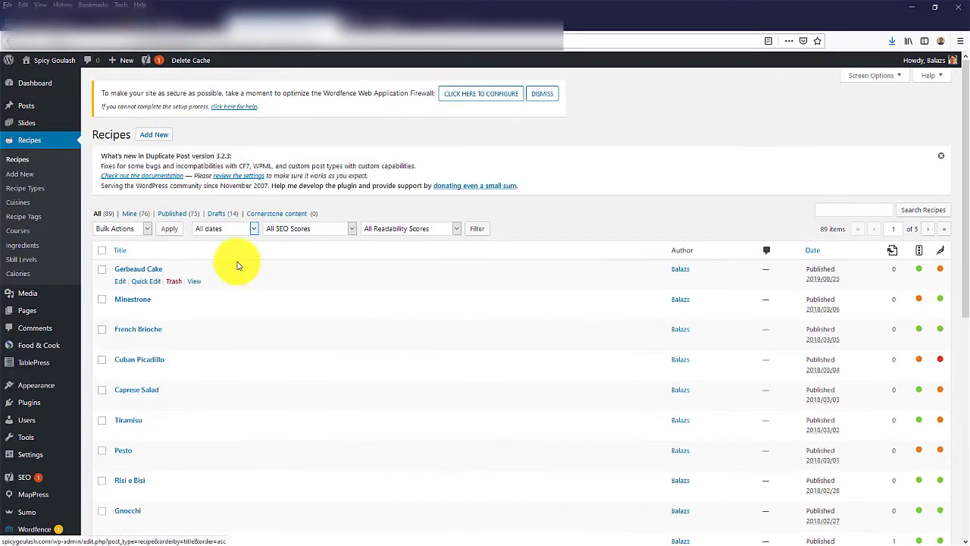
scroll(236, 265, down, 3)
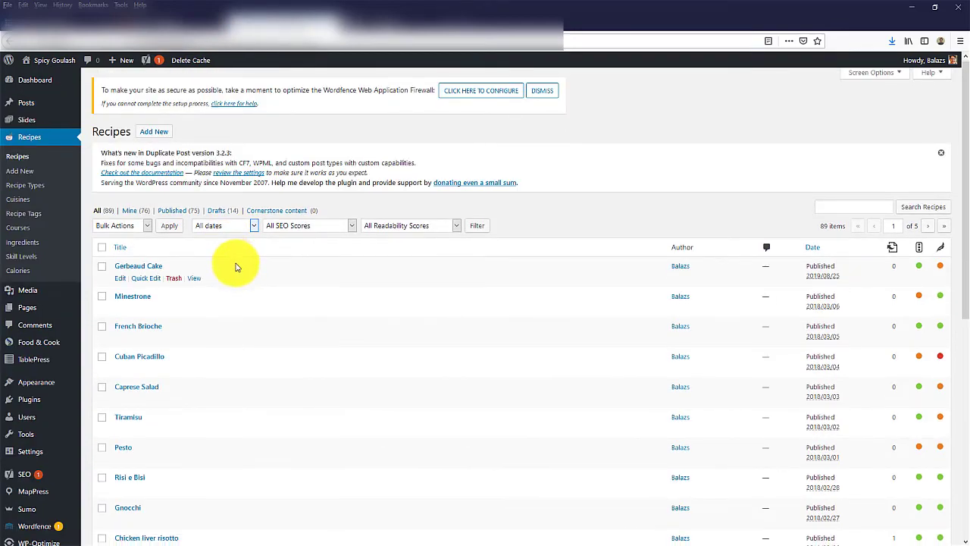
scroll(235, 266, down, 8)
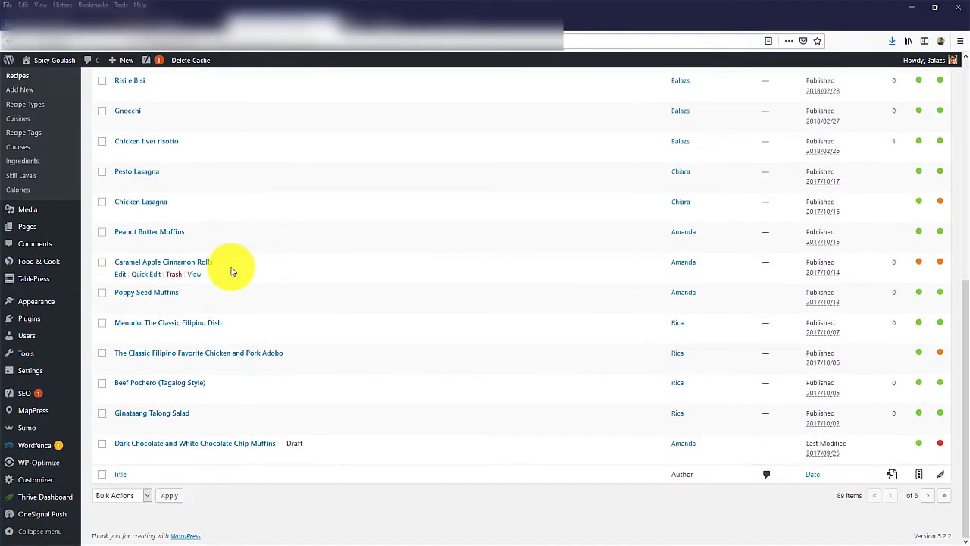
scroll(232, 270, up, 11)
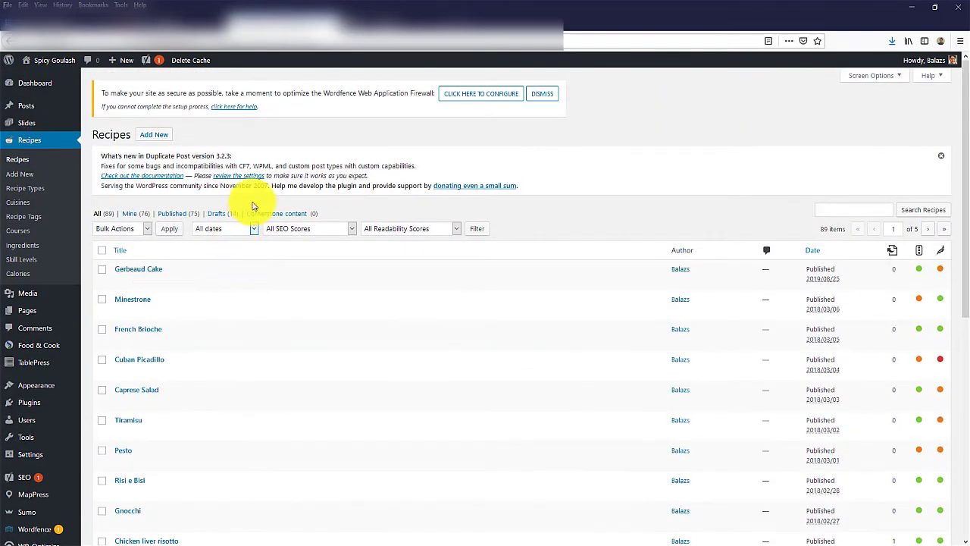